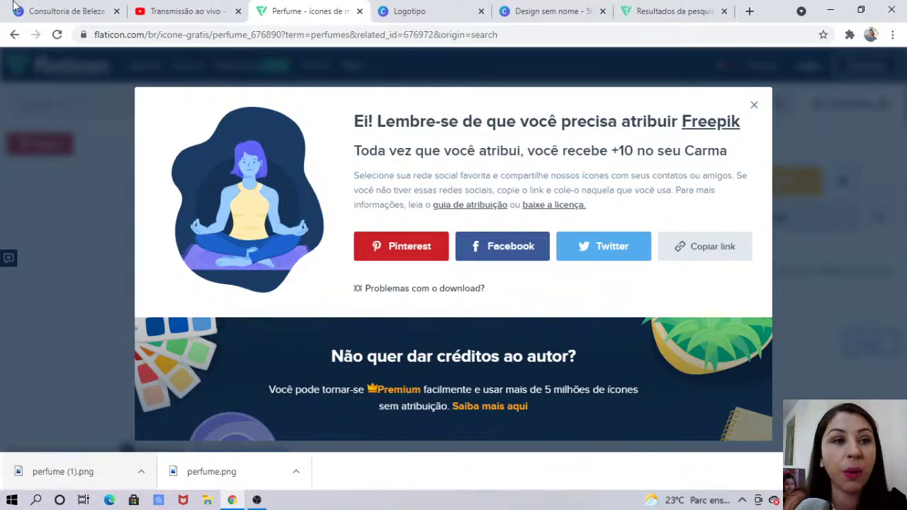
Return to the Canva design tab showing page 1's pink perfume logo
click(80, 7)
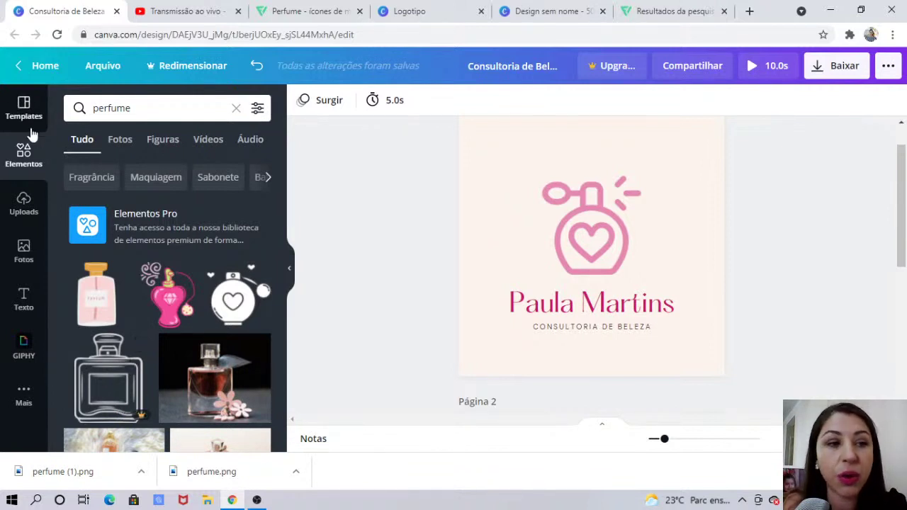
Upload the 'perfume (1)' image from Downloads into Canva's Uploads library
click(26, 206)
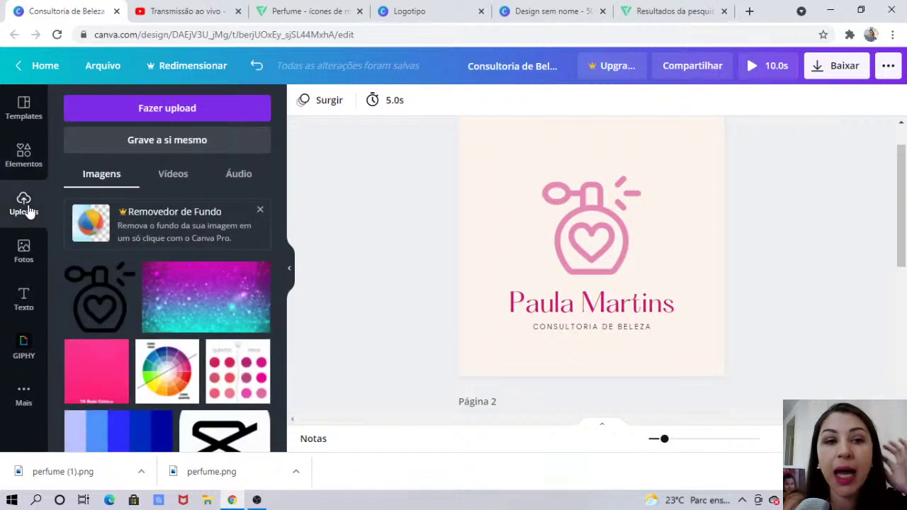
click(153, 112)
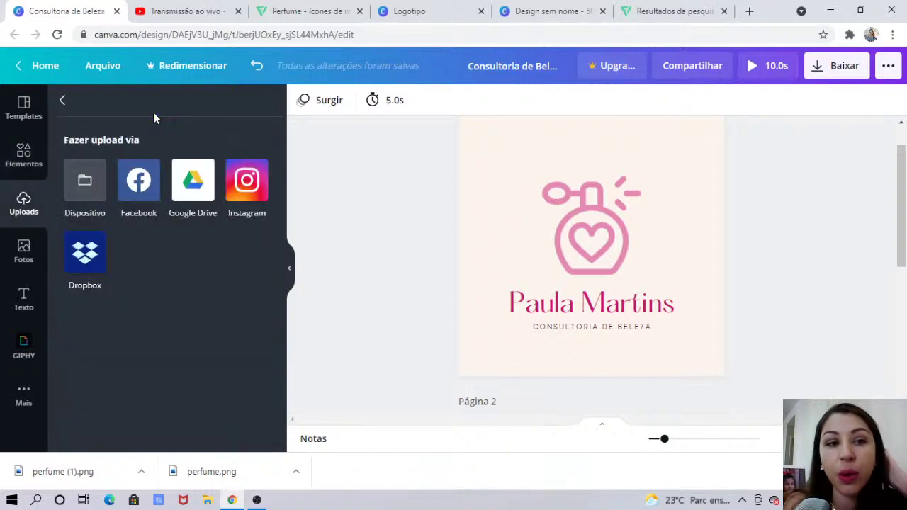
click(90, 199)
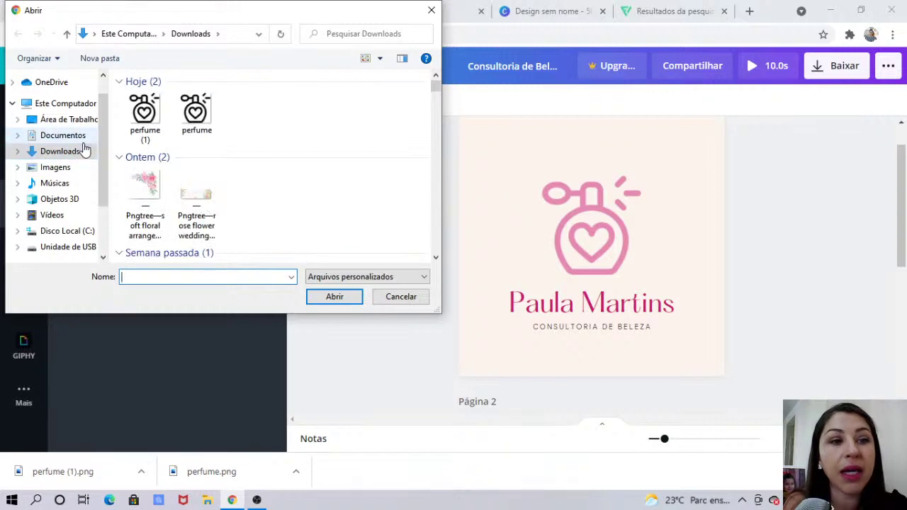
click(160, 126)
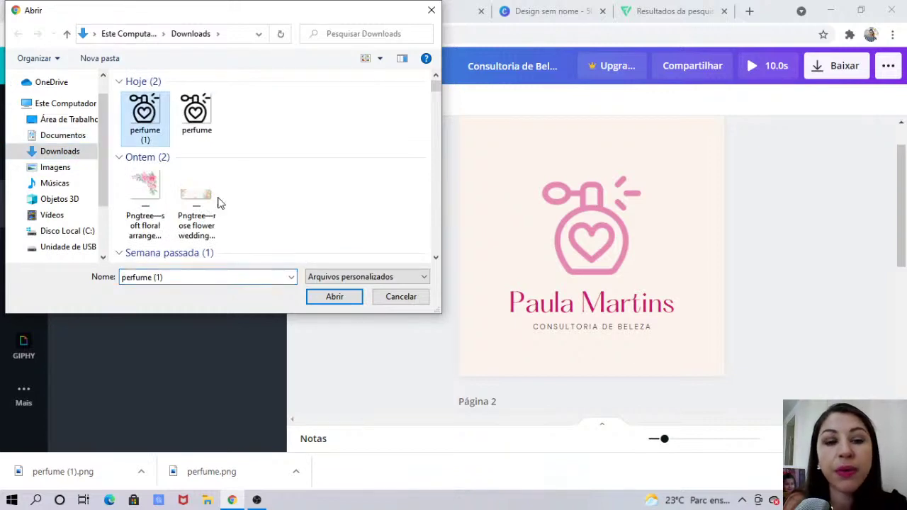
click(341, 301)
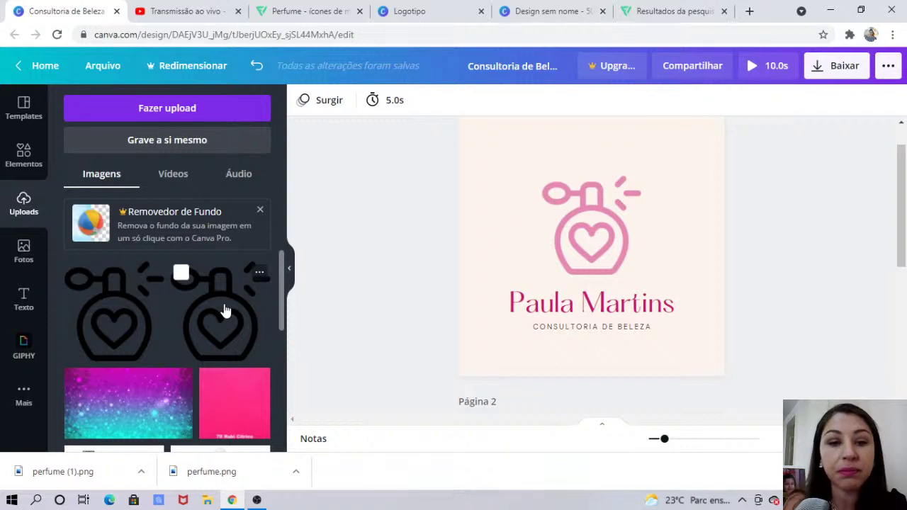
Place the uploaded black perfume icon on page 2, shrink it slightly and centre it
drag(903, 224, 903, 286)
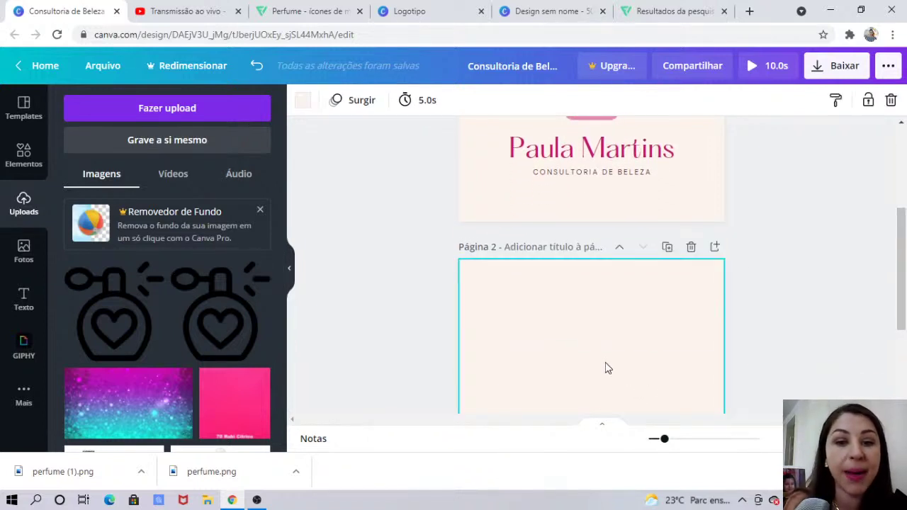
click(107, 332)
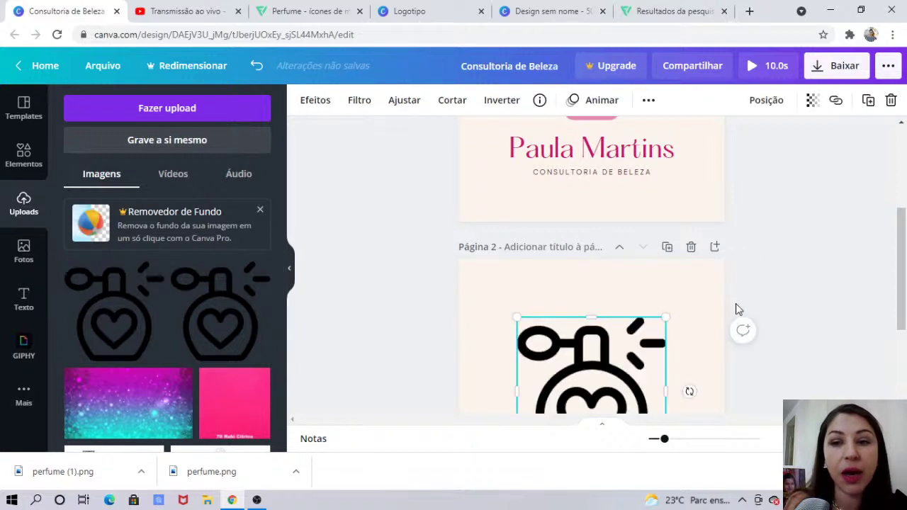
drag(903, 269, 903, 305)
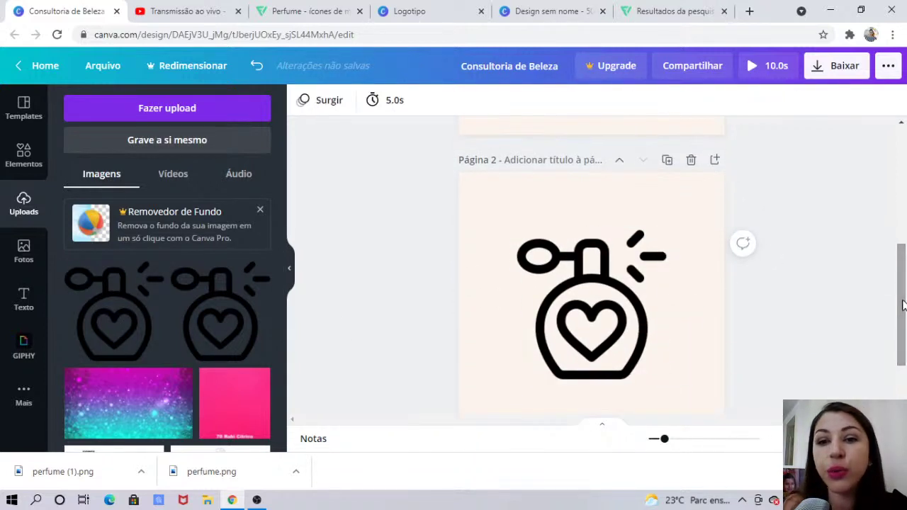
click(653, 253)
drag(667, 231, 645, 250)
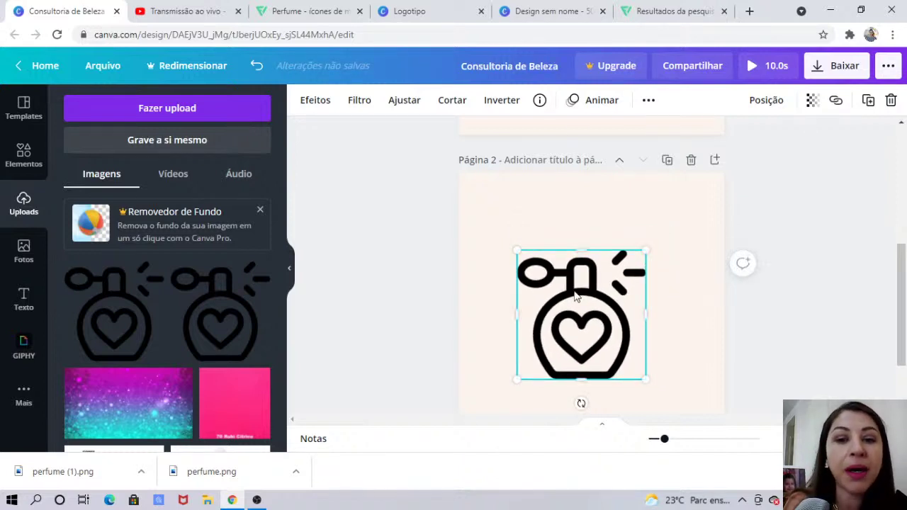
drag(570, 303, 576, 302)
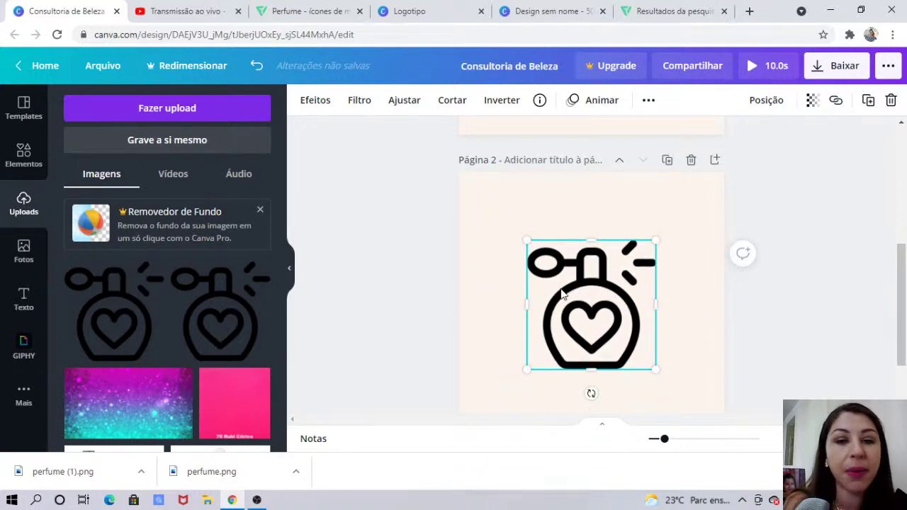
click(25, 108)
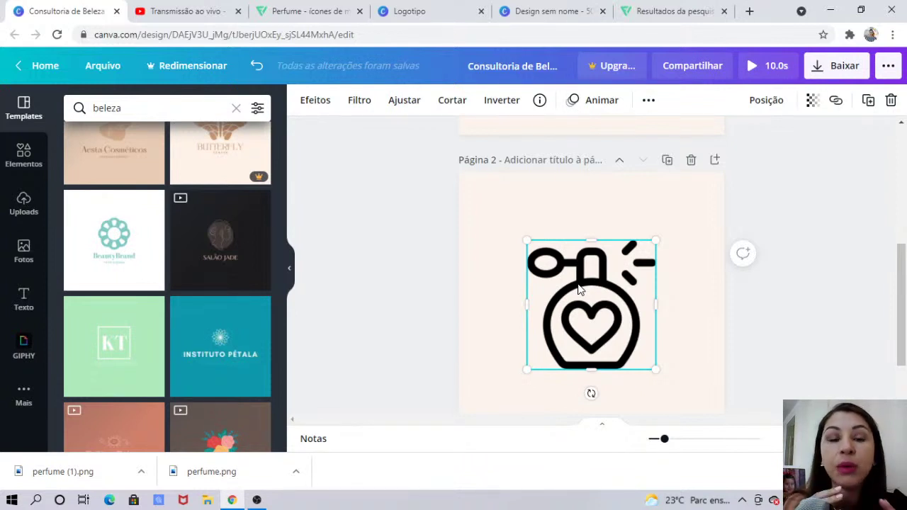
Apply the Lavender duotone effect to tint page 2's perfume icon blue
click(316, 100)
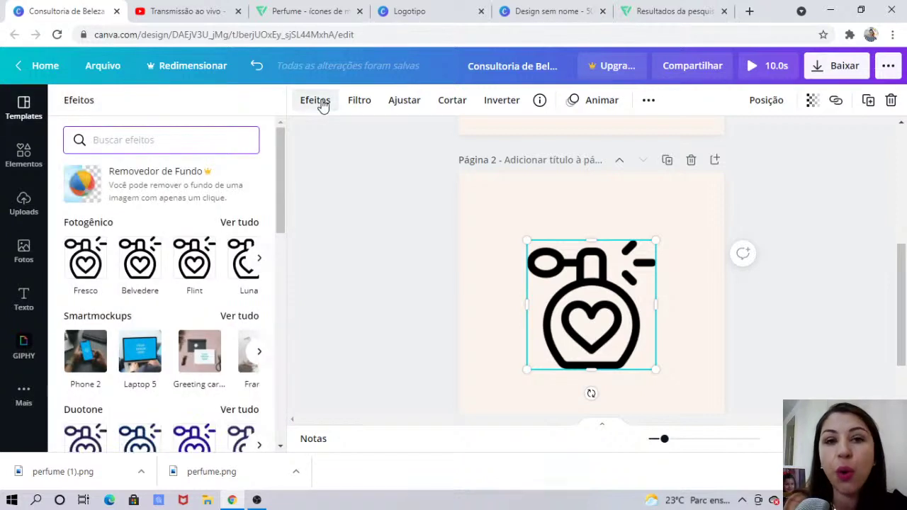
click(282, 180)
drag(282, 180, 278, 228)
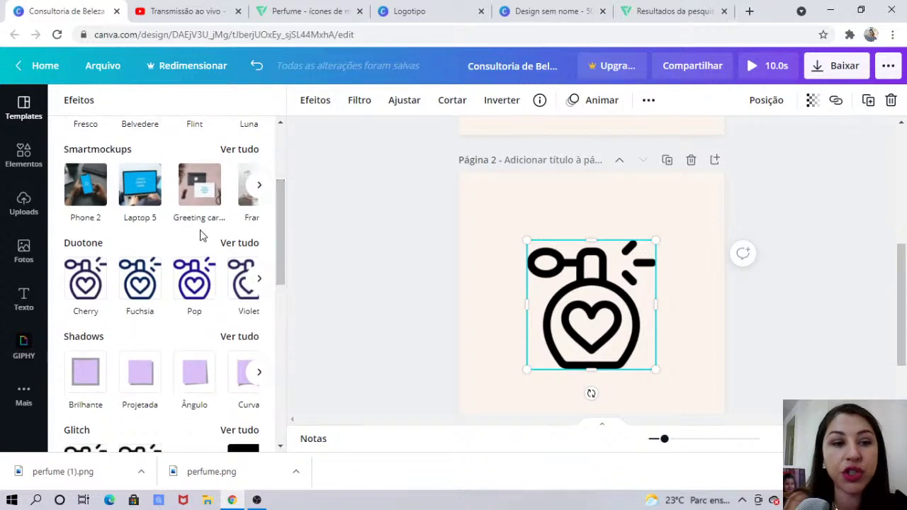
click(240, 243)
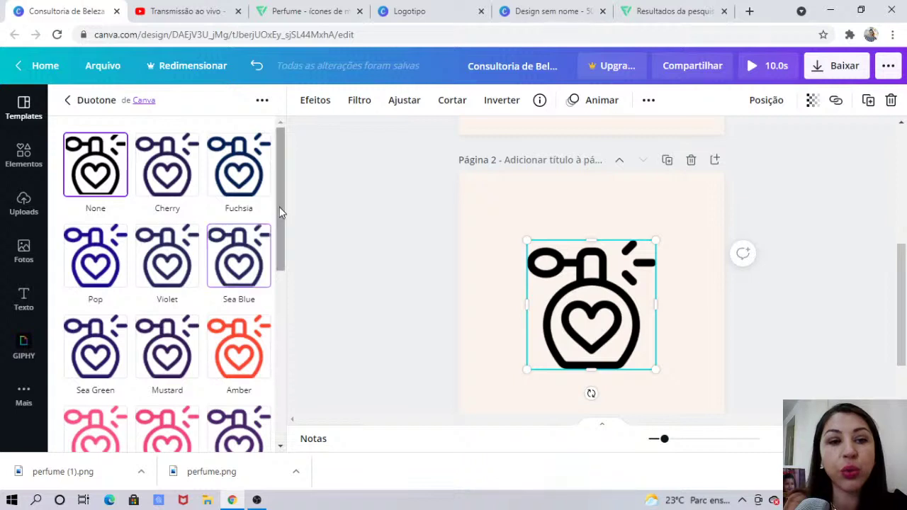
drag(282, 188, 290, 330)
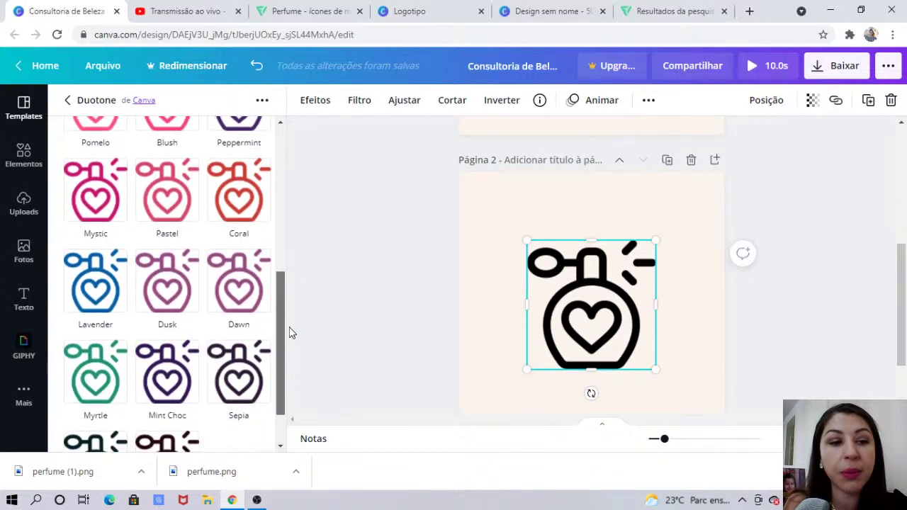
click(89, 283)
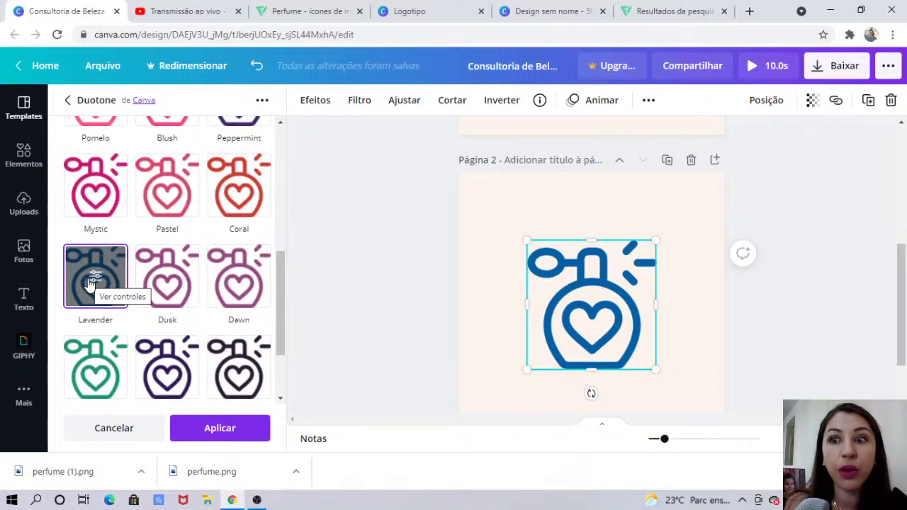
scroll(886, 220, up, 1)
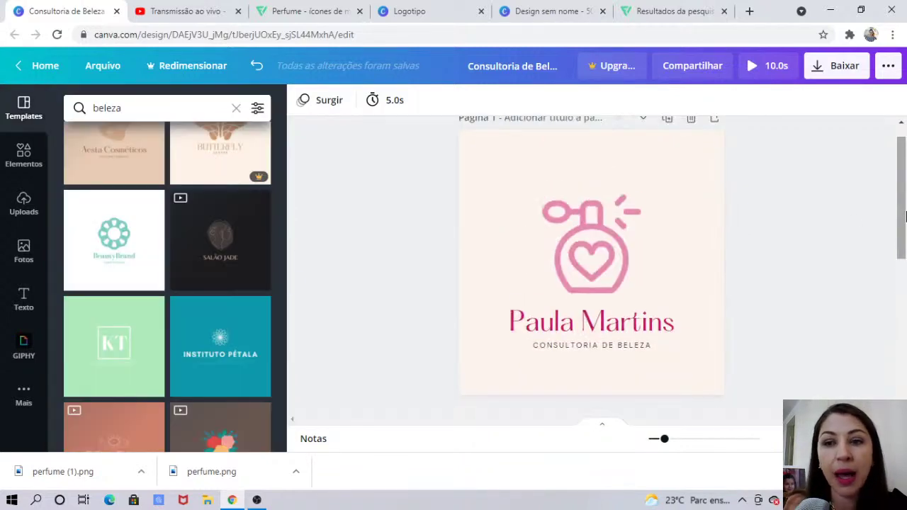
Shrink the blue perfume icon a little more and centre it horizontally on page 2
scroll(905, 342, down, 4)
click(595, 276)
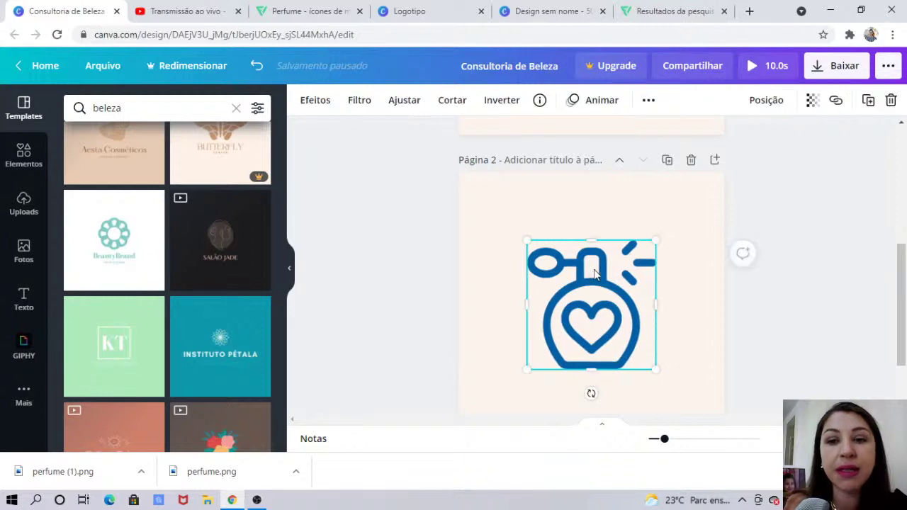
double_click(621, 246)
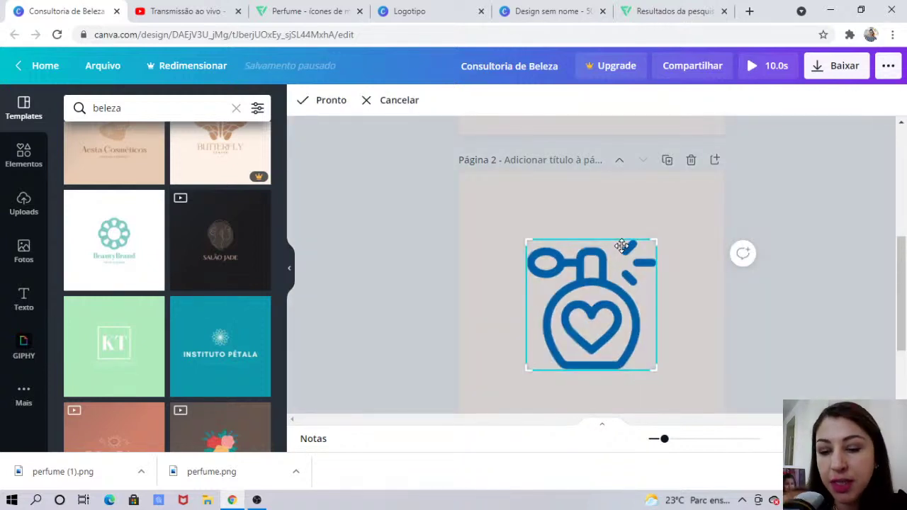
key(Return)
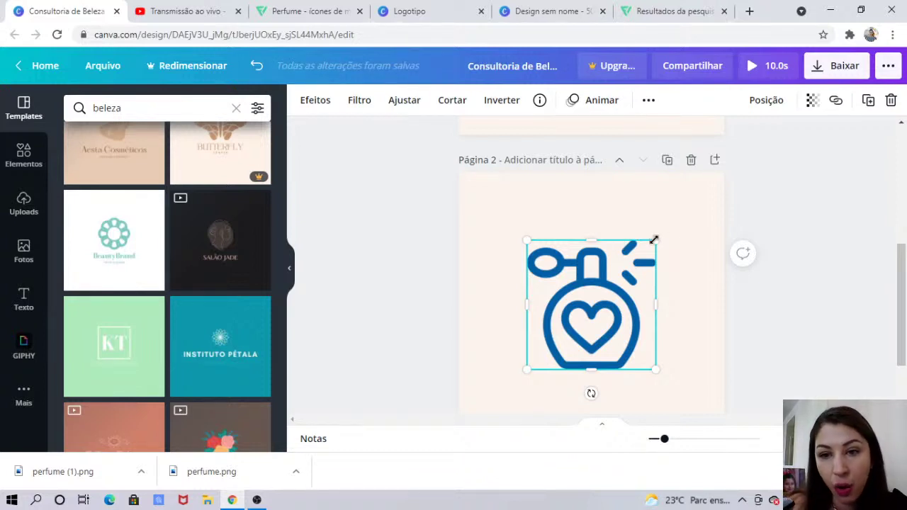
drag(656, 241, 645, 252)
click(902, 153)
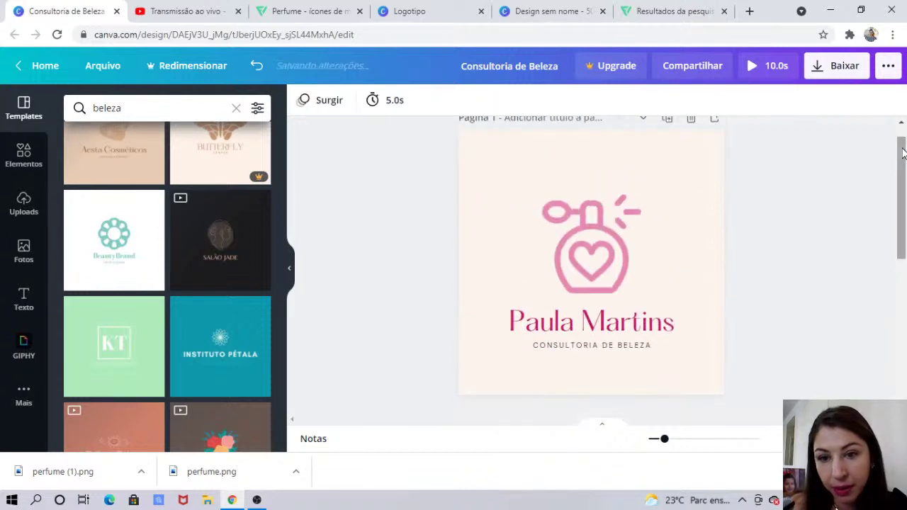
click(901, 289)
mouse_move(598, 304)
mouse_down()
mouse_move(589, 261)
mouse_move(556, 314)
mouse_move(620, 332)
mouse_move(599, 266)
mouse_move(598, 293)
mouse_up()
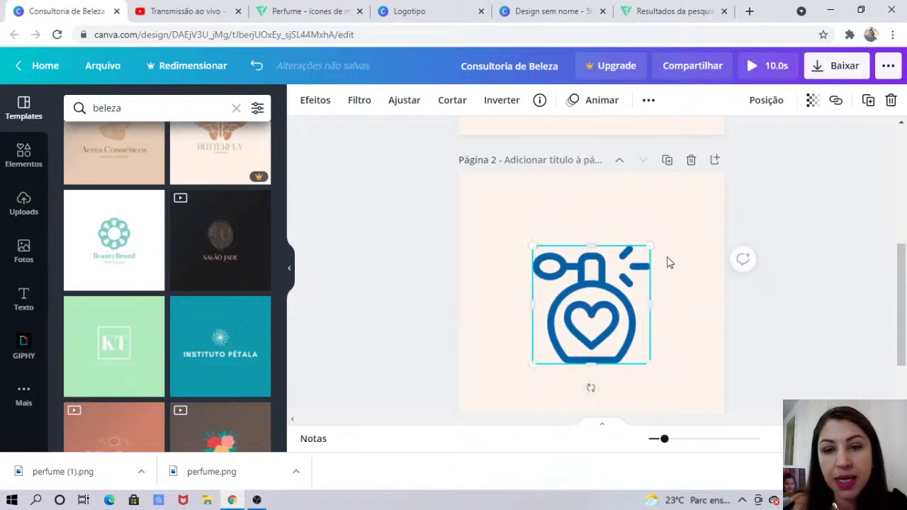
drag(650, 245, 645, 250)
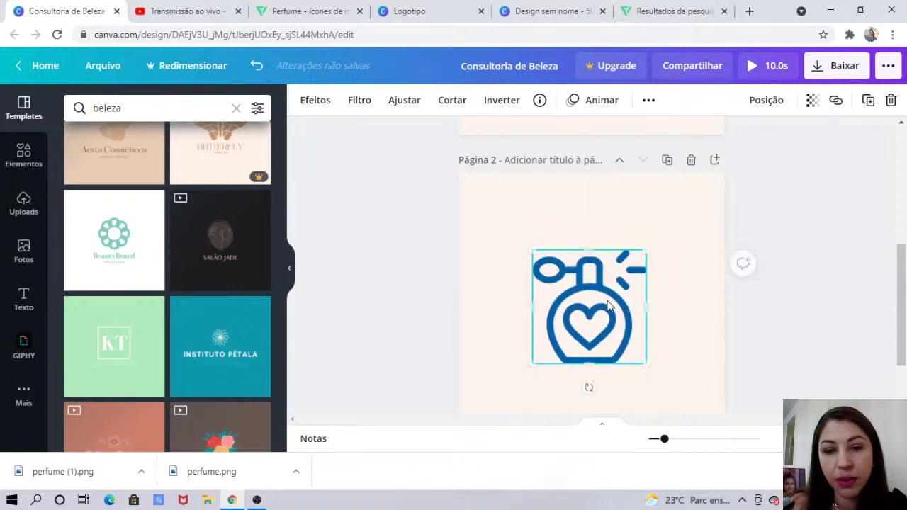
drag(591, 309, 593, 309)
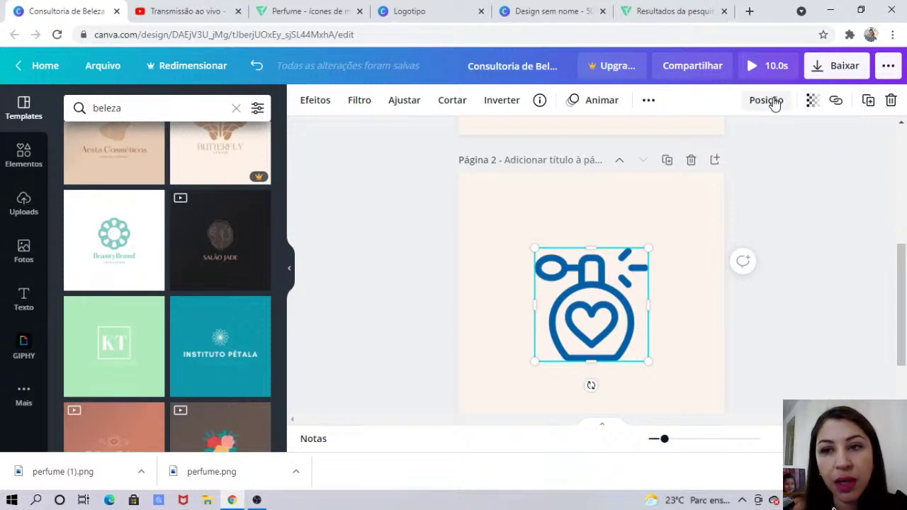
Set the perfume icon's transparency to 66 for a lighter blue, then view page 1's logo
click(812, 101)
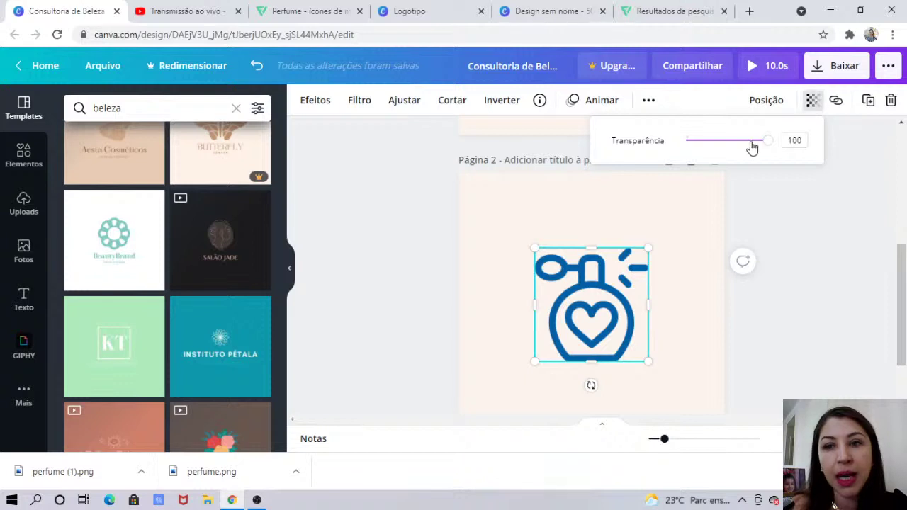
drag(768, 144, 742, 154)
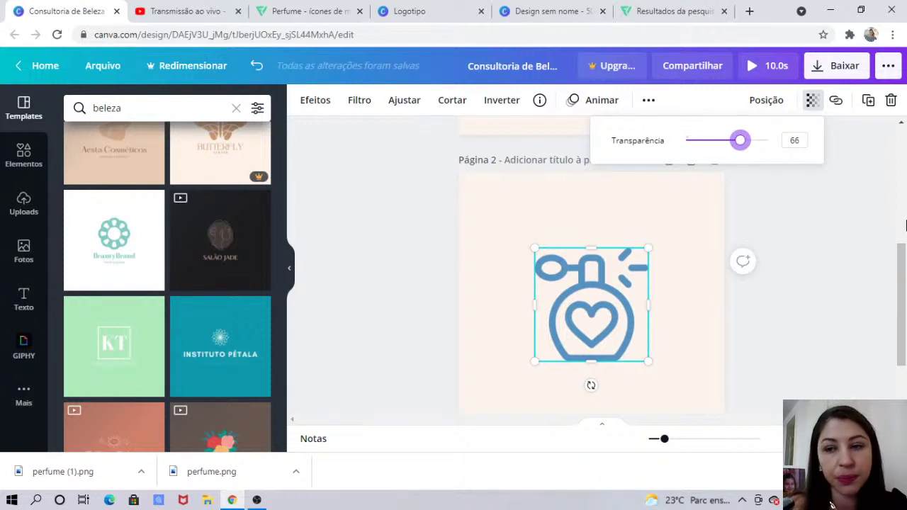
click(673, 198)
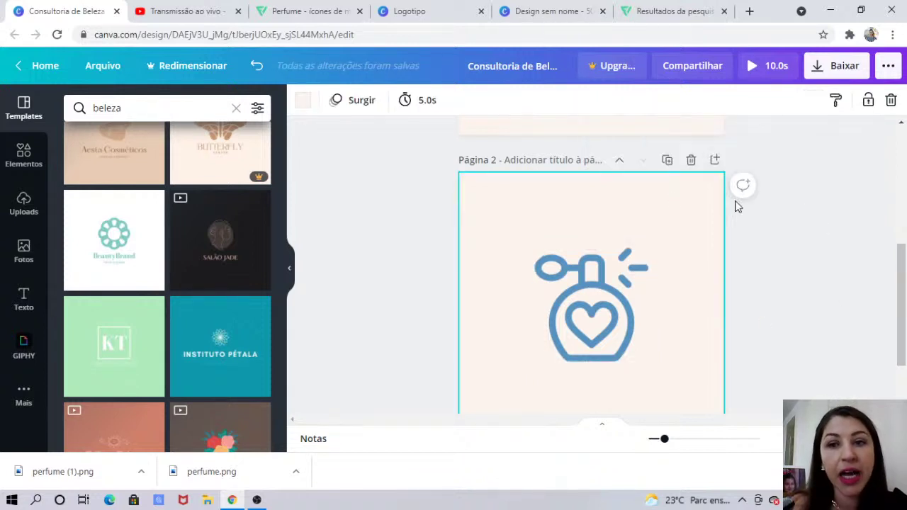
click(902, 124)
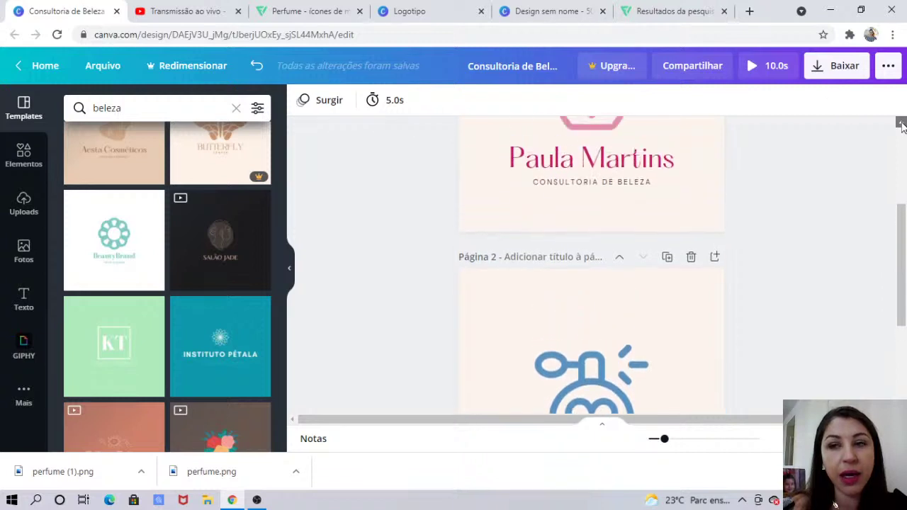
click(902, 124)
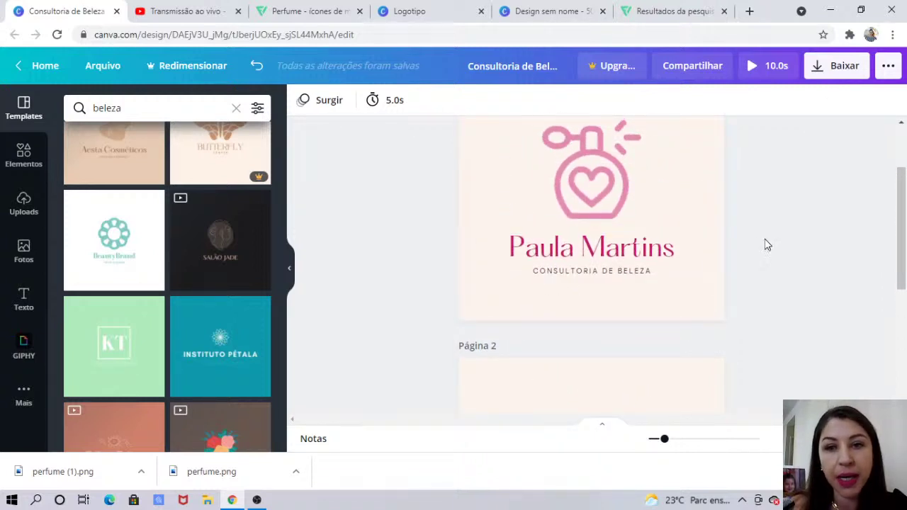
Add a Hatton text box with the owner's name on page 2, below the blue icon
click(567, 252)
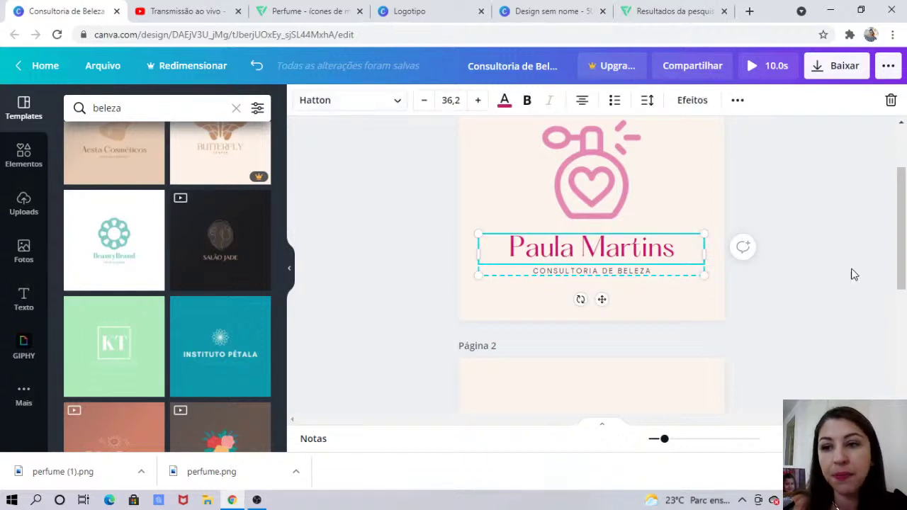
scroll(903, 326, down, 3)
click(695, 298)
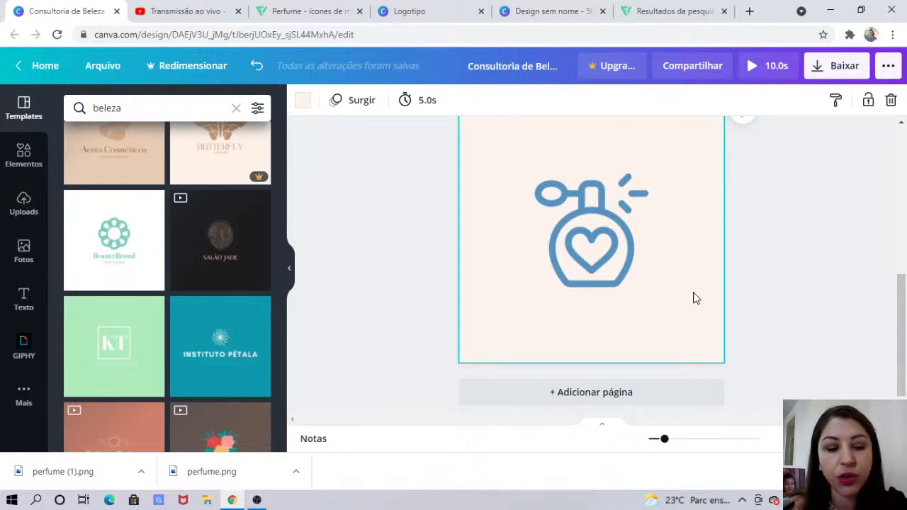
key(t)
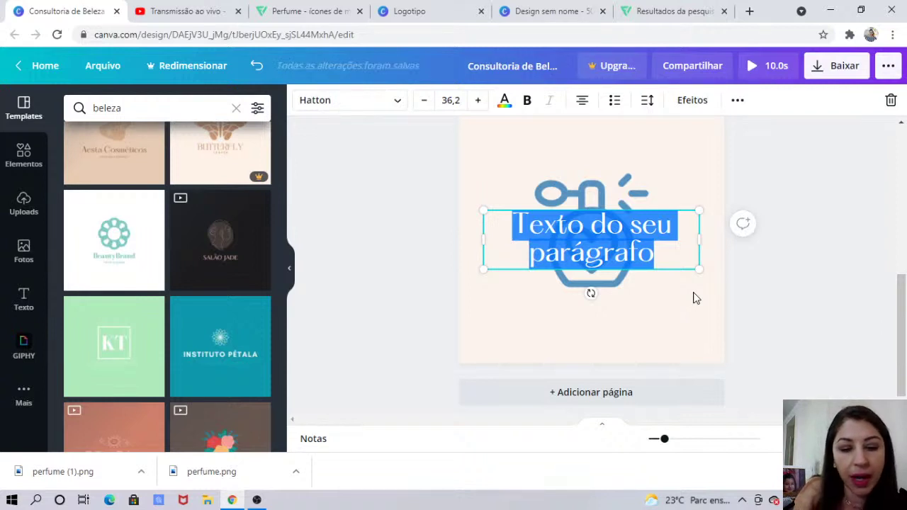
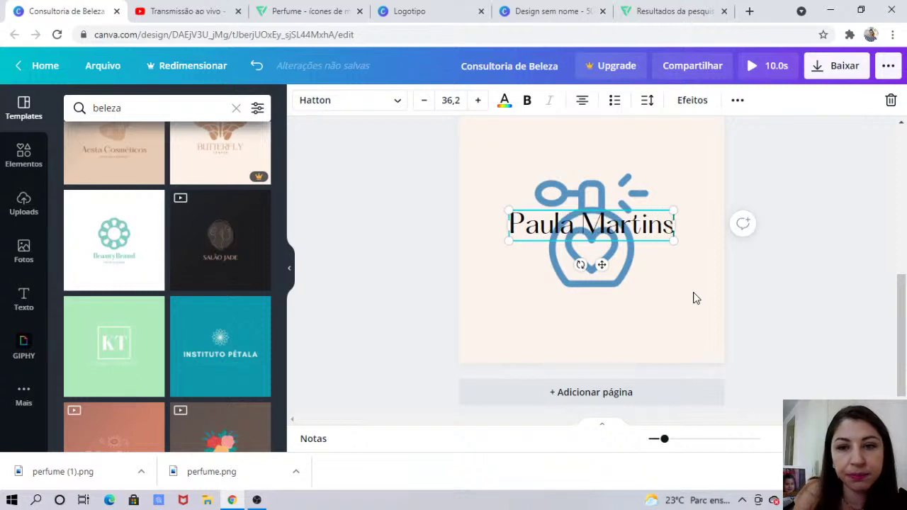
drag(586, 216, 580, 292)
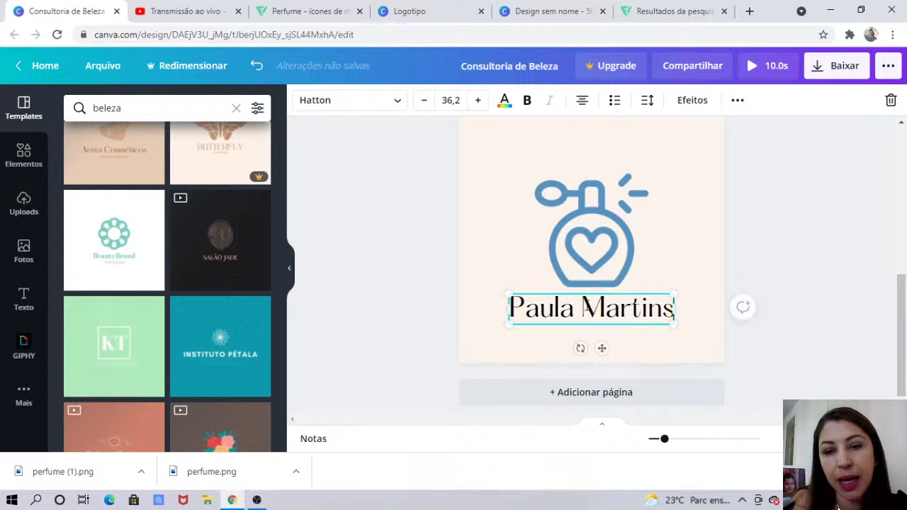
triple_click(596, 319)
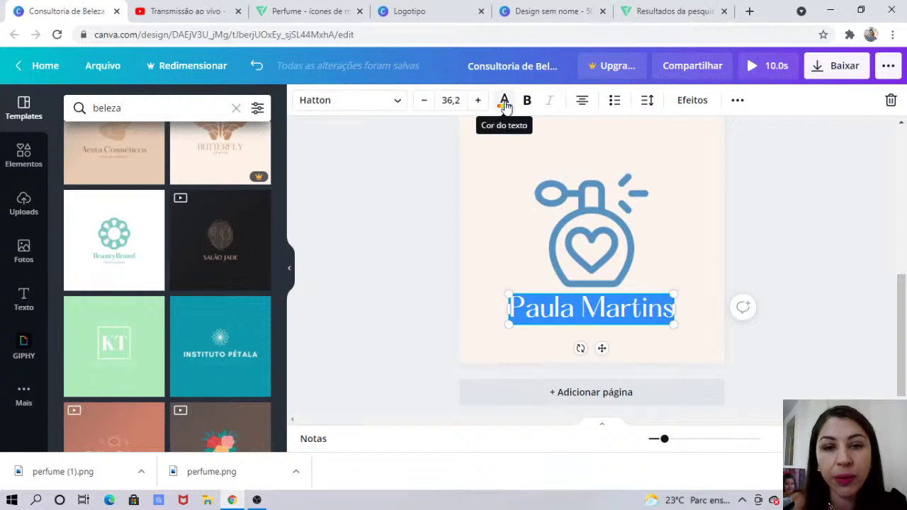
Colour the name text dark blue using the perfume icon's photo colour
click(504, 103)
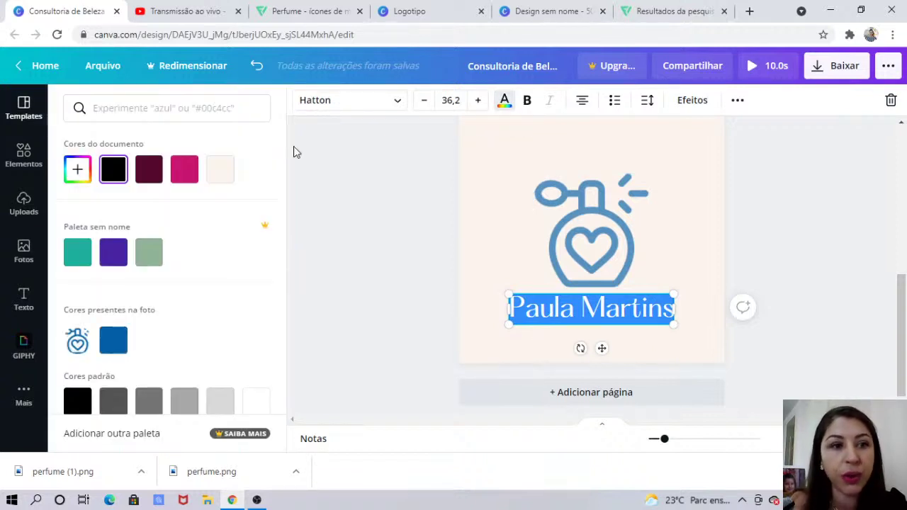
click(80, 166)
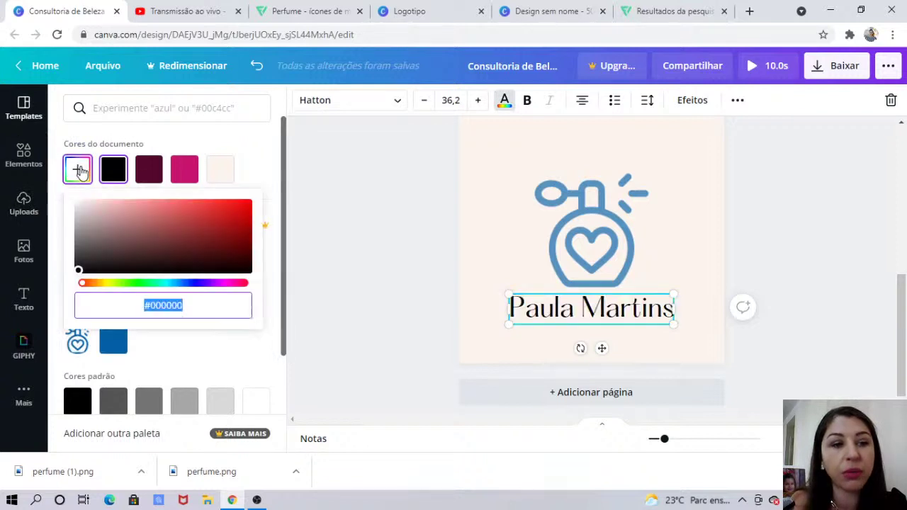
click(113, 343)
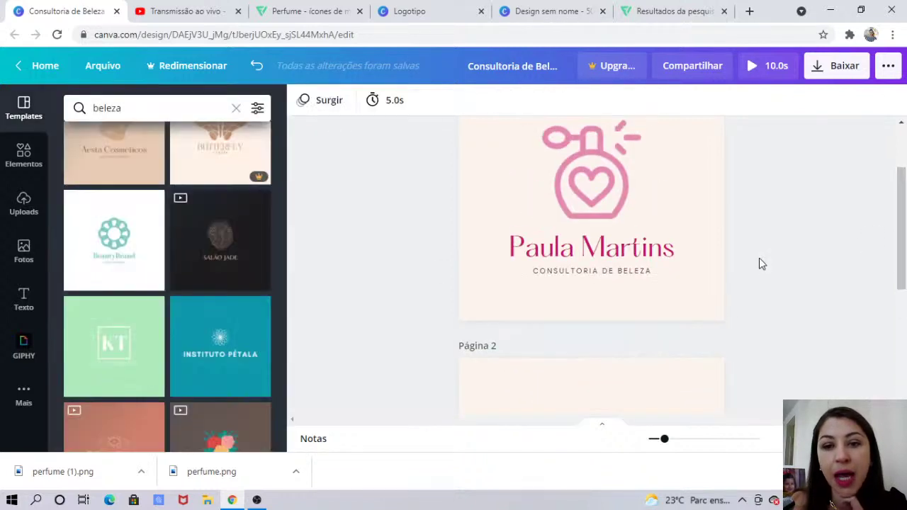
click(574, 279)
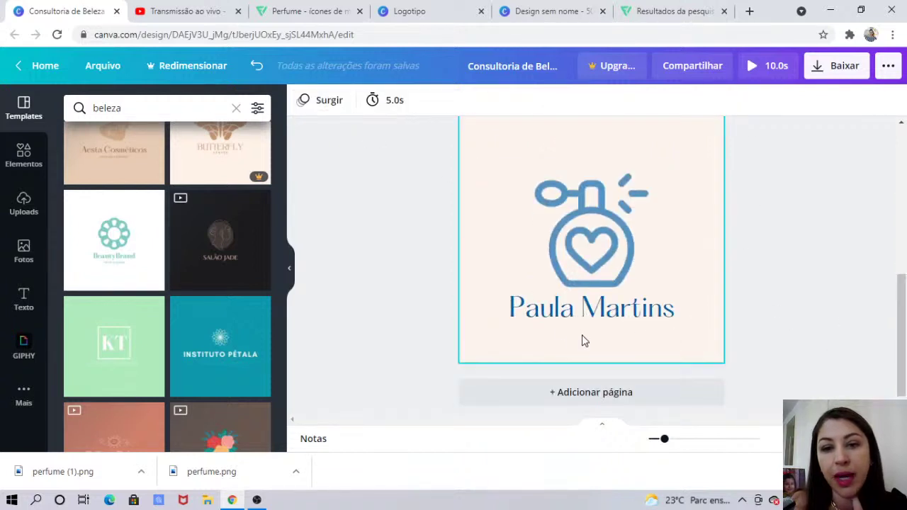
Add a 'Consultoria de Beleza' text box, narrow it and set its font to DM Sans
text(to do seu parágrafo)
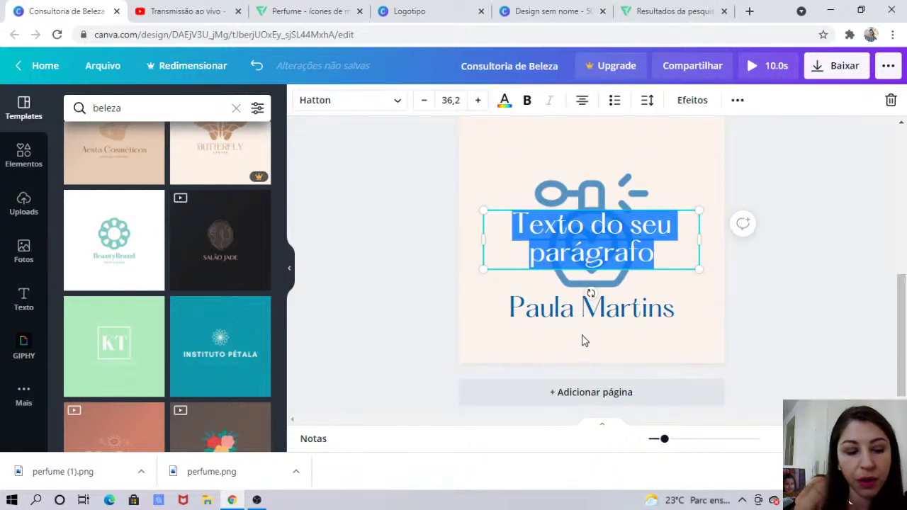
text(Consultoria de Beleza)
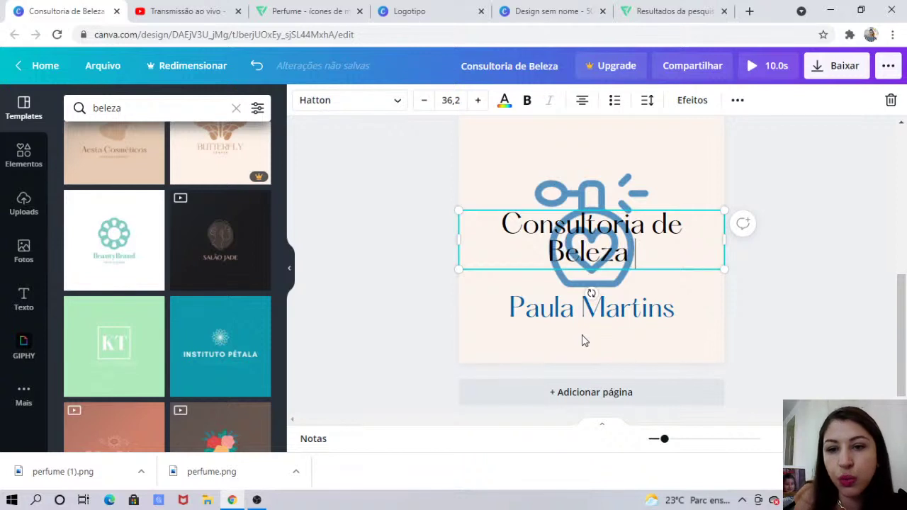
drag(725, 205, 664, 247)
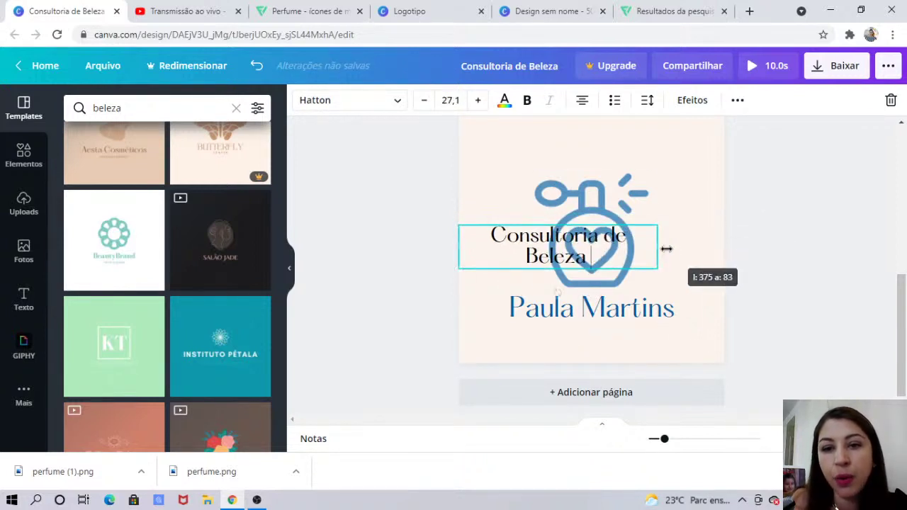
click(398, 100)
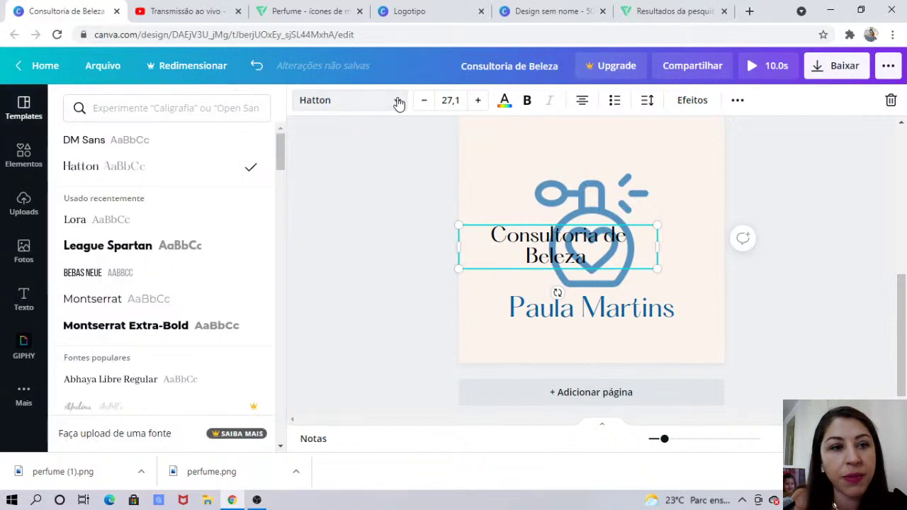
click(110, 143)
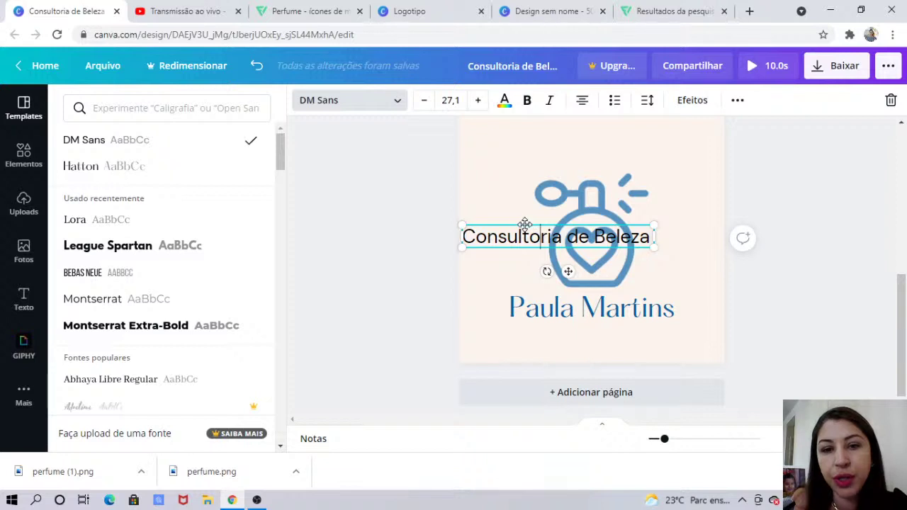
Move the subtitle under the name and scale it to font size 16,5
drag(525, 223, 565, 318)
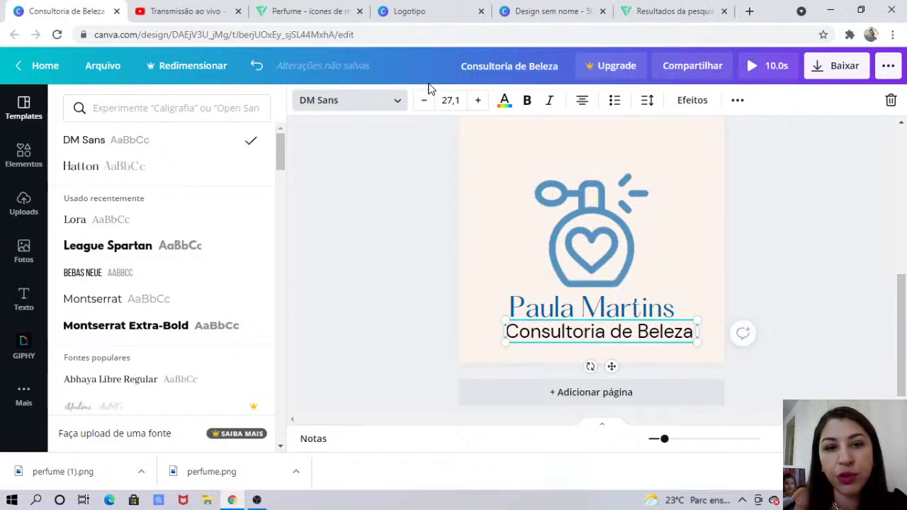
click(458, 100)
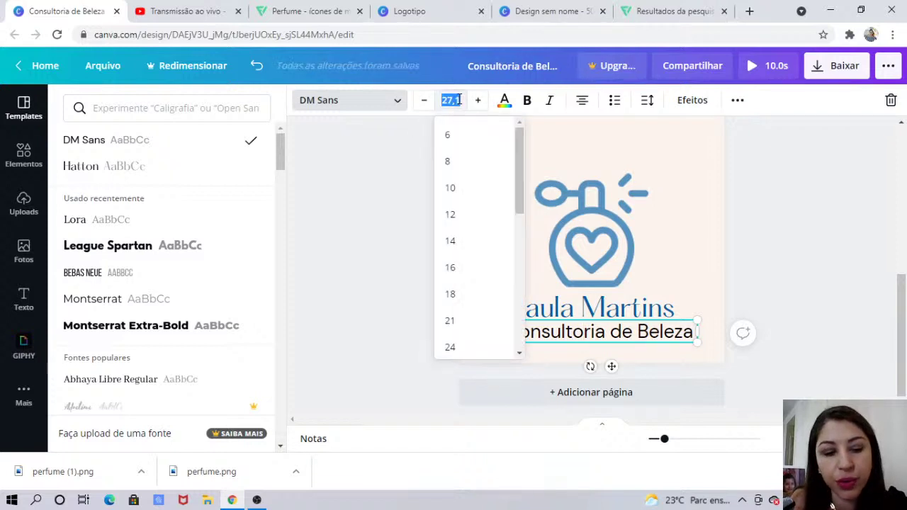
text(8)
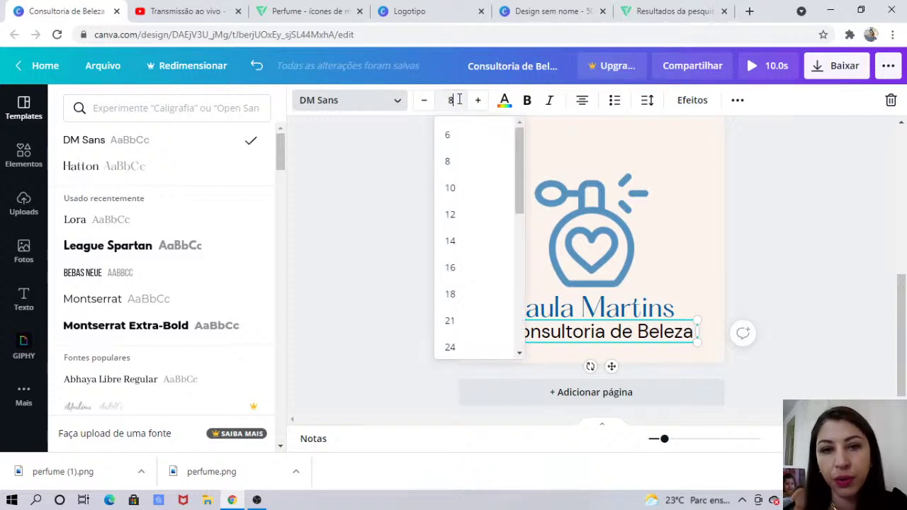
click(458, 161)
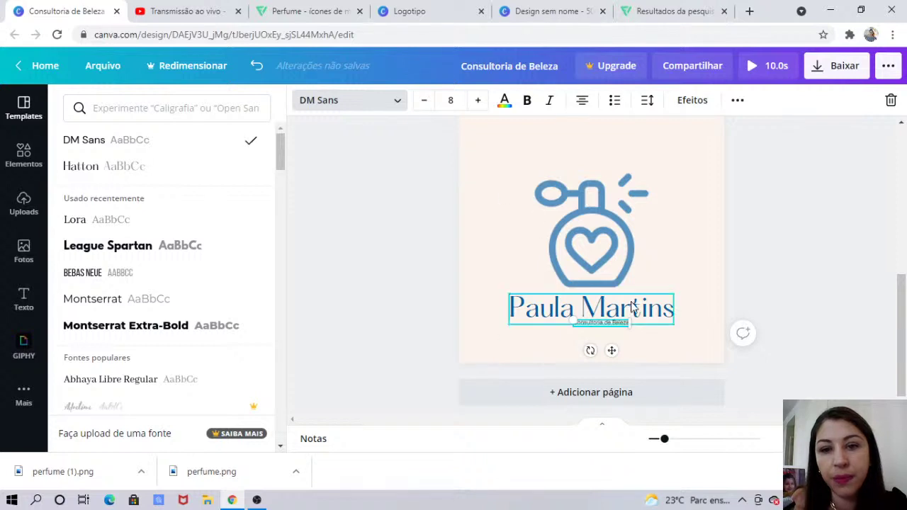
drag(630, 327, 690, 333)
drag(630, 324, 588, 320)
click(905, 188)
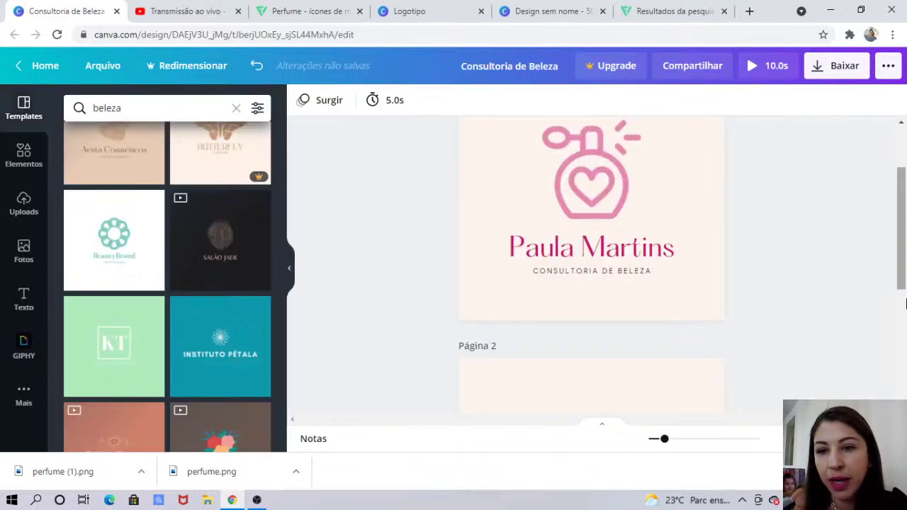
Colour the subtitle grey #5B5656 and centre it beneath the owner's name
click(905, 352)
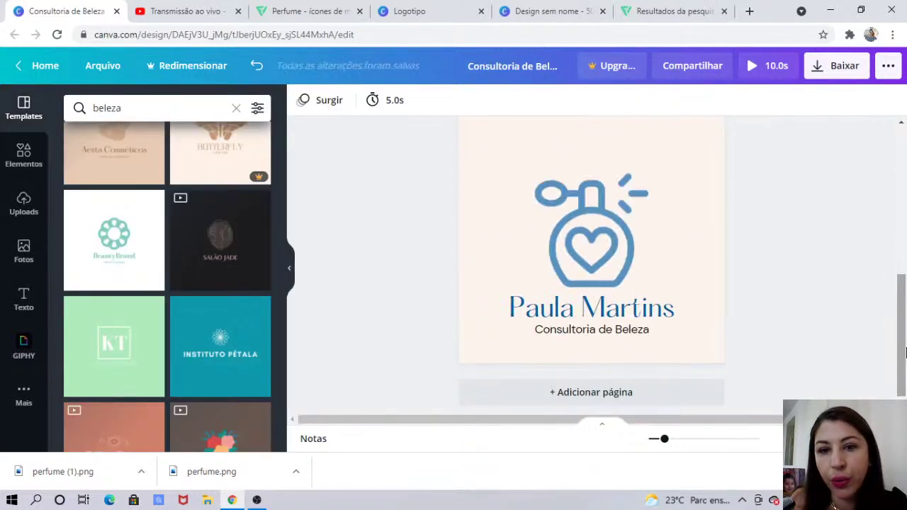
click(584, 335)
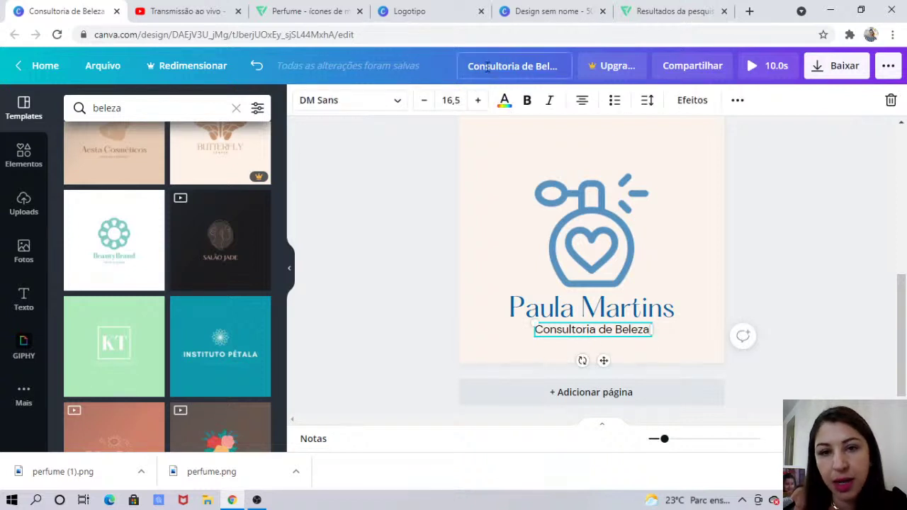
click(503, 100)
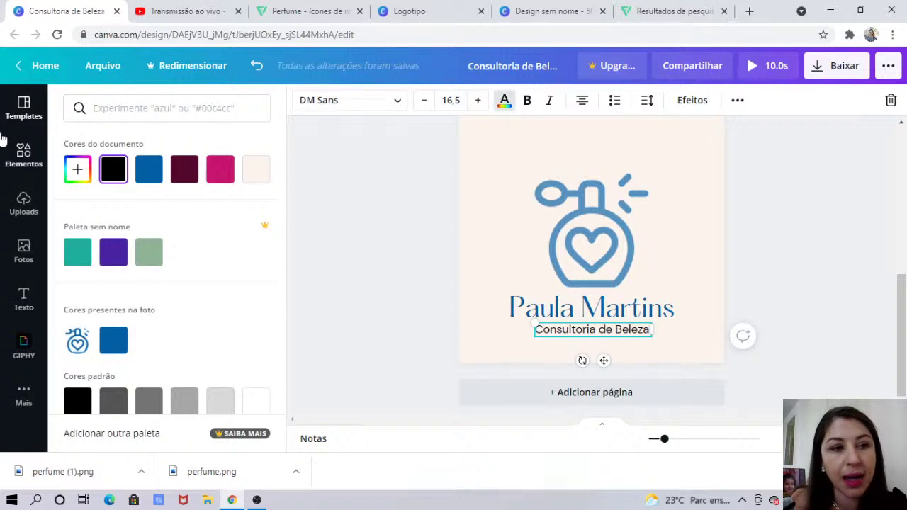
click(82, 170)
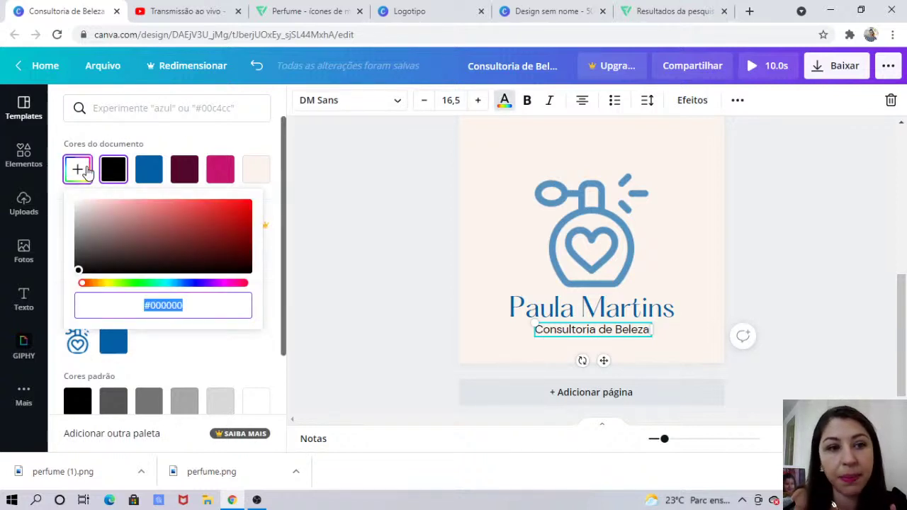
click(104, 262)
drag(104, 263, 84, 247)
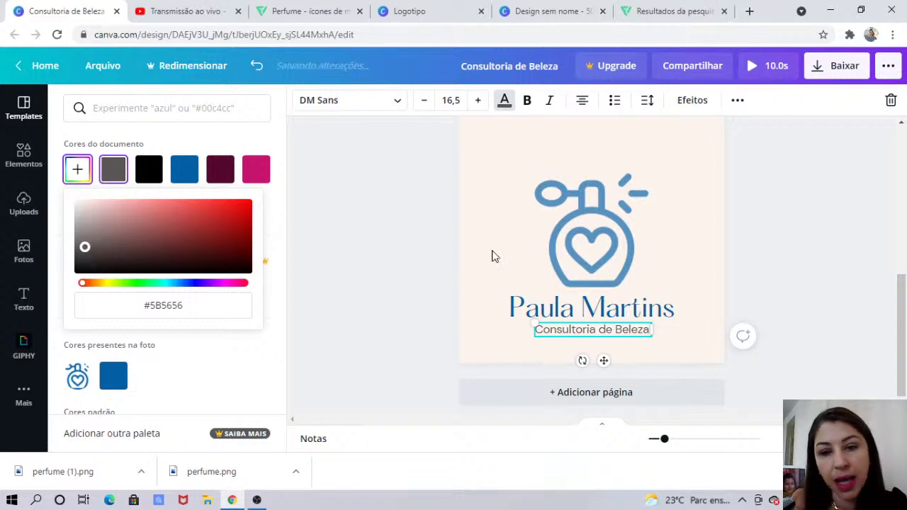
key(Escape)
click(775, 229)
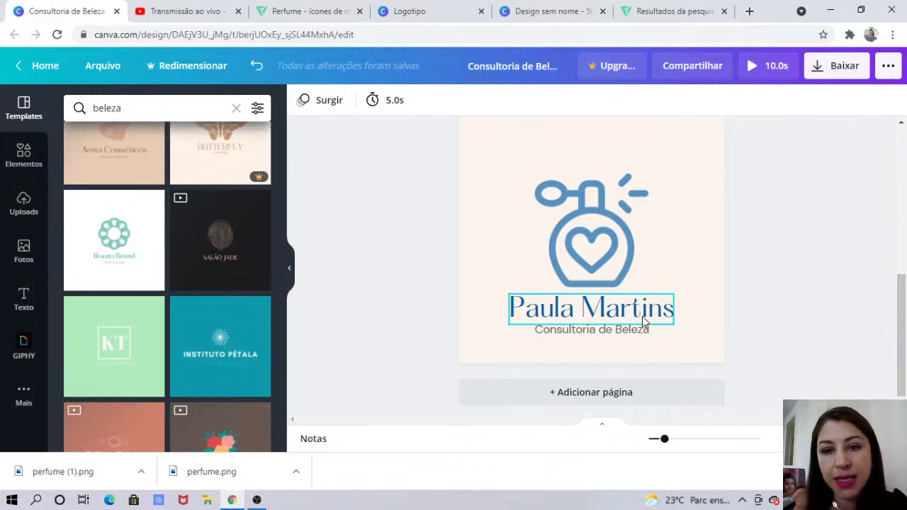
click(611, 329)
drag(613, 329, 606, 304)
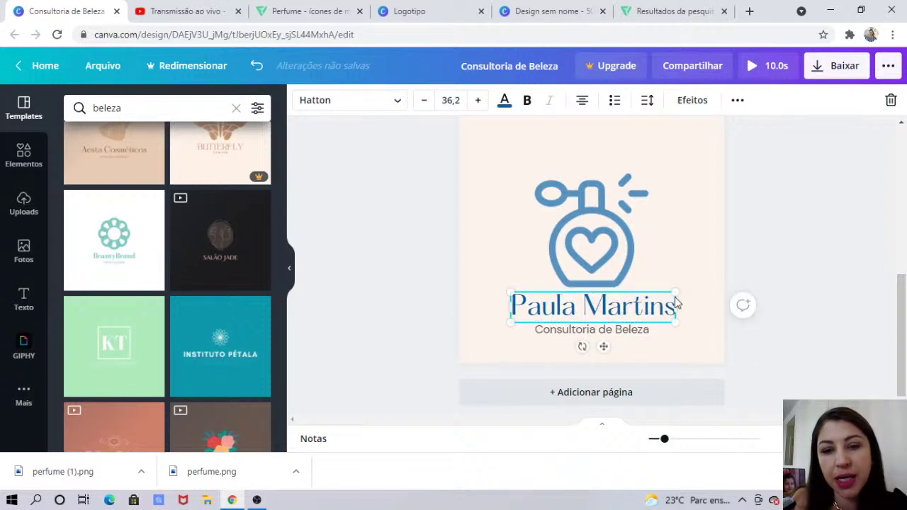
Change page 2's background from cream #FDF4EE to light grey #F1F1F1 with a custom colour
click(772, 255)
scroll(906, 245, up, 3)
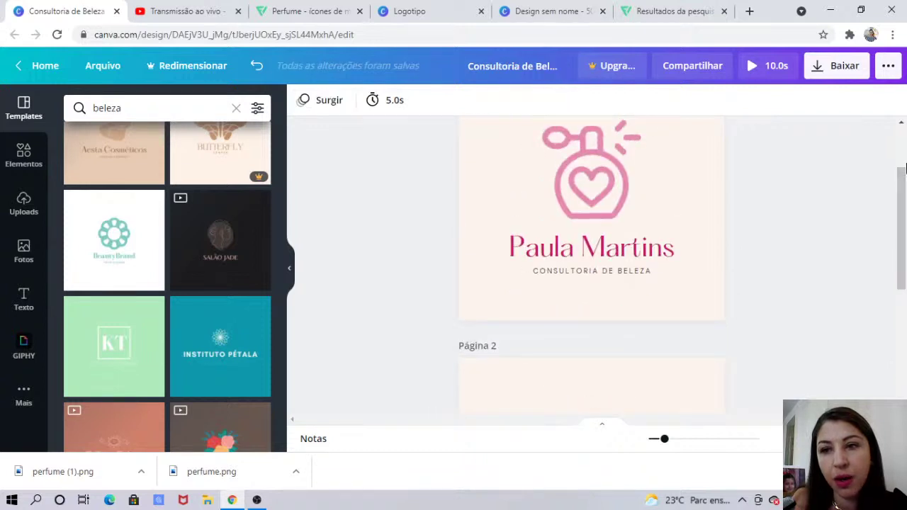
click(903, 124)
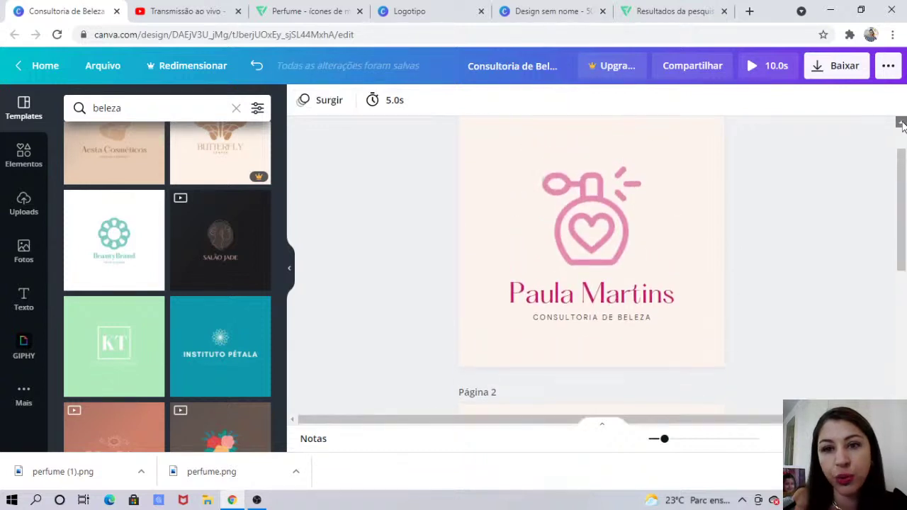
click(905, 277)
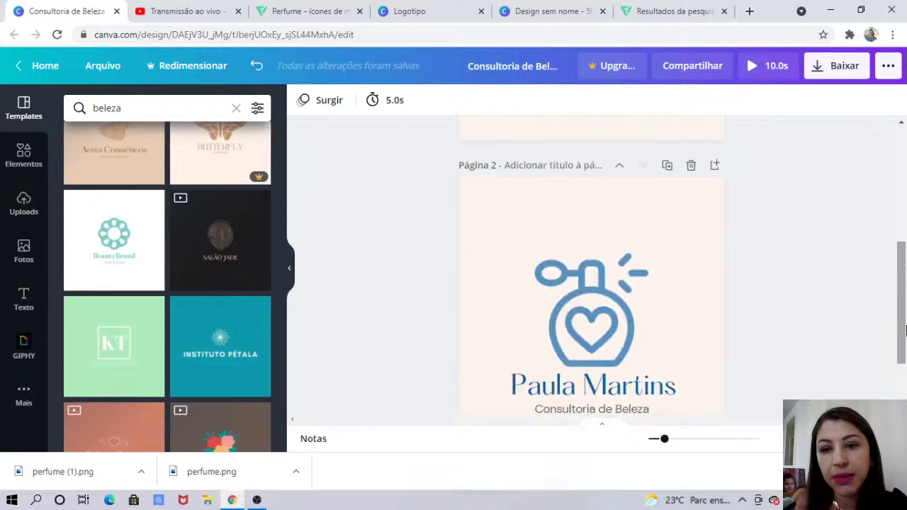
scroll(718, 218, down, 1)
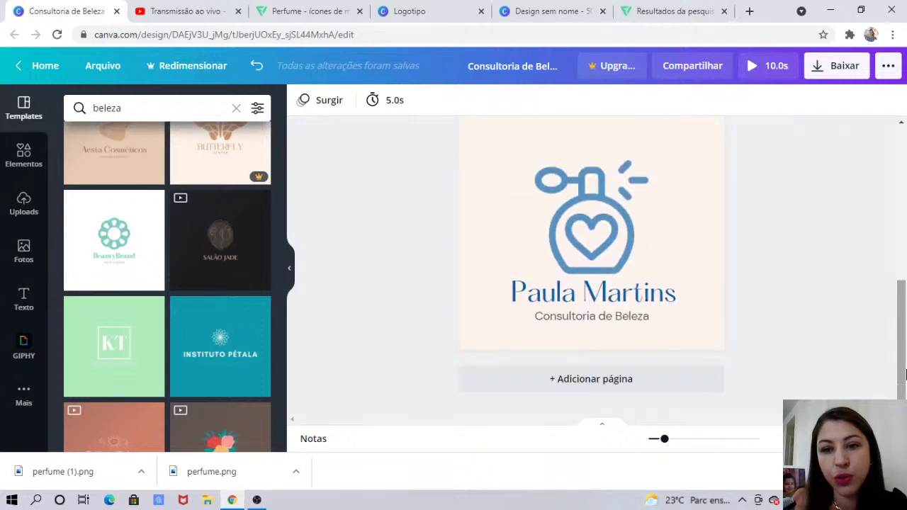
click(716, 218)
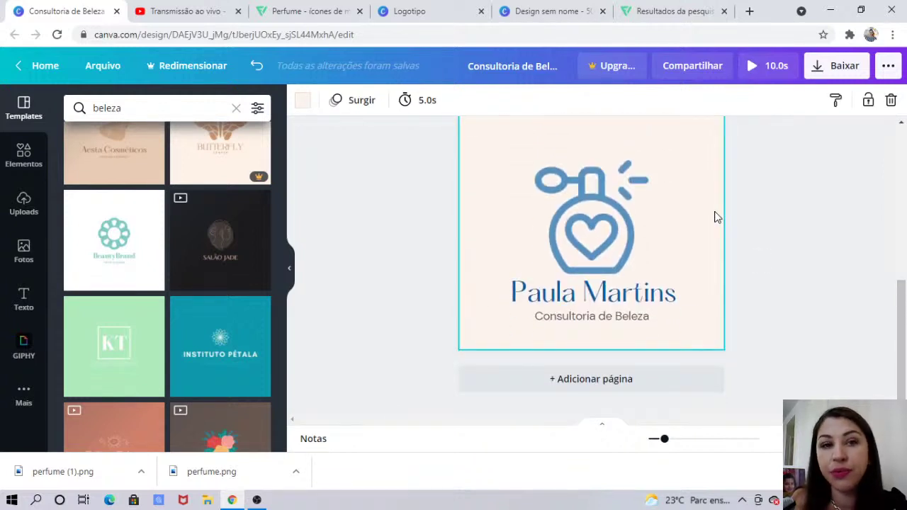
click(303, 101)
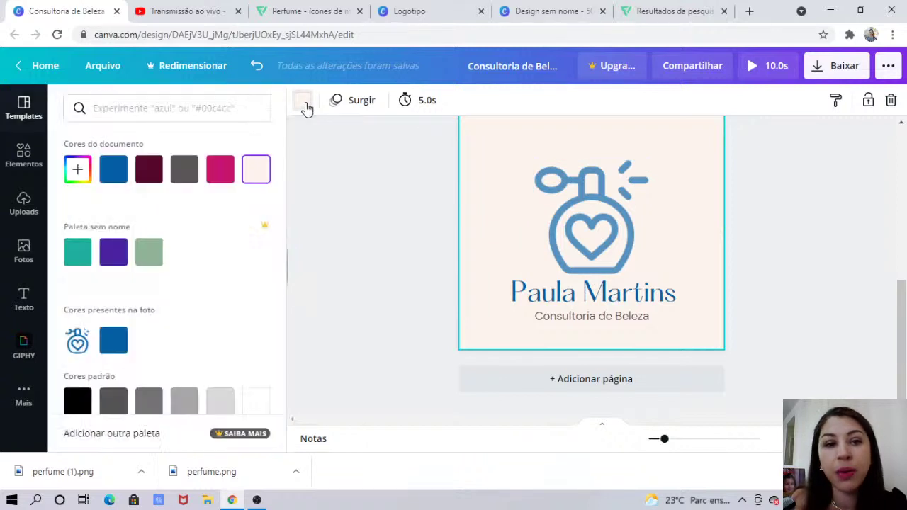
click(77, 170)
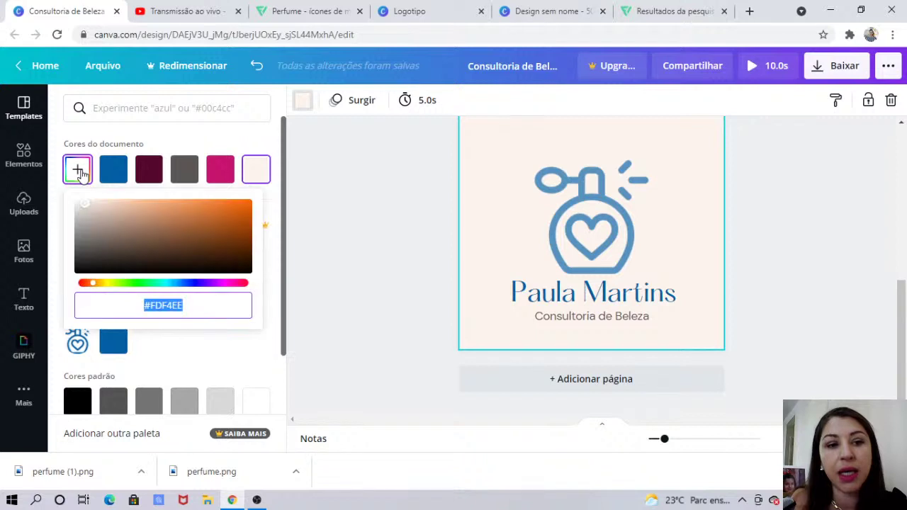
drag(85, 208, 71, 204)
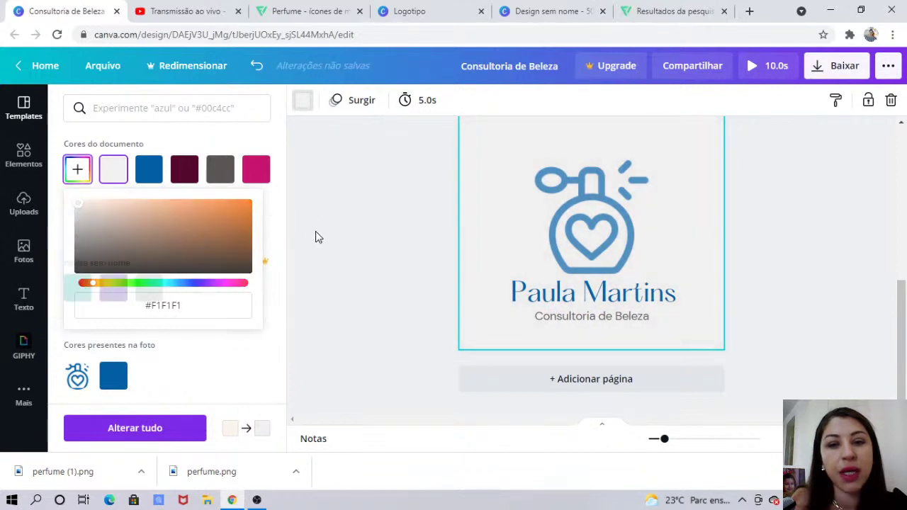